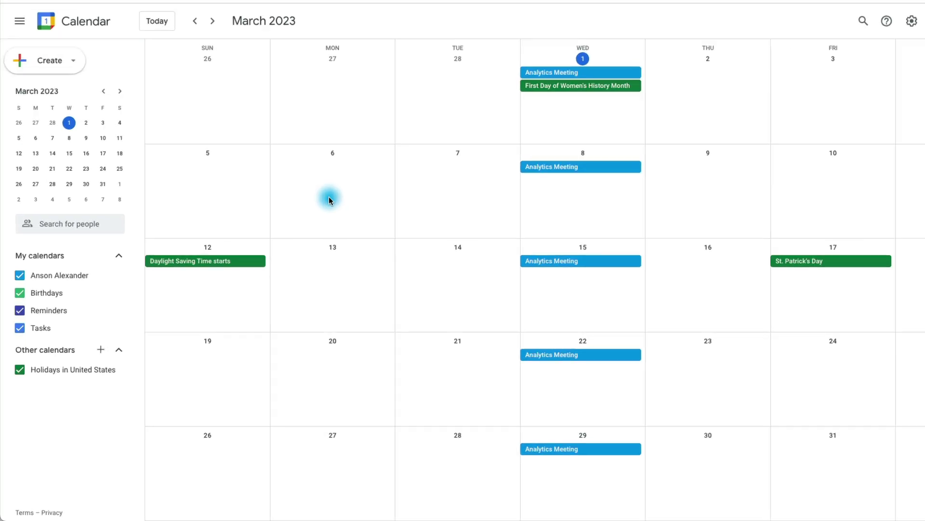
- Open the Options menu of the personal calendar under My calendars
mouse_move(180, 157)
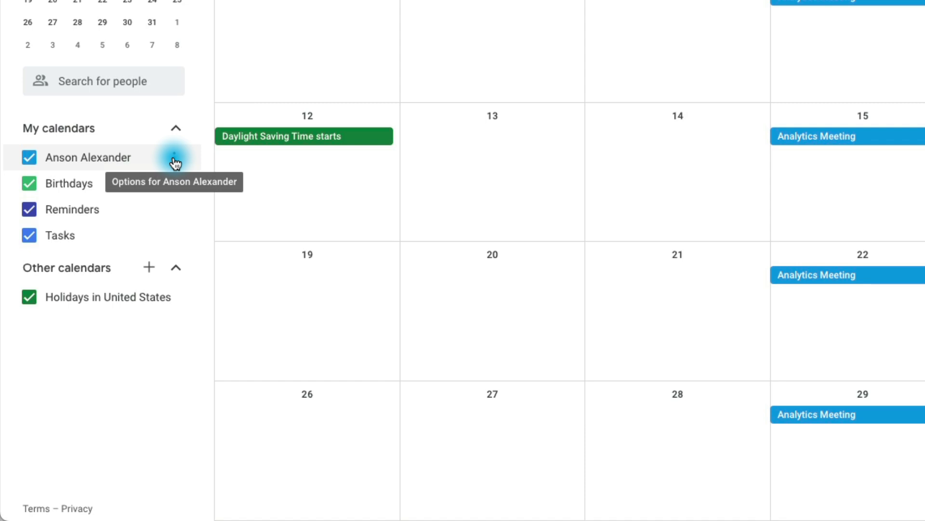
click(175, 159)
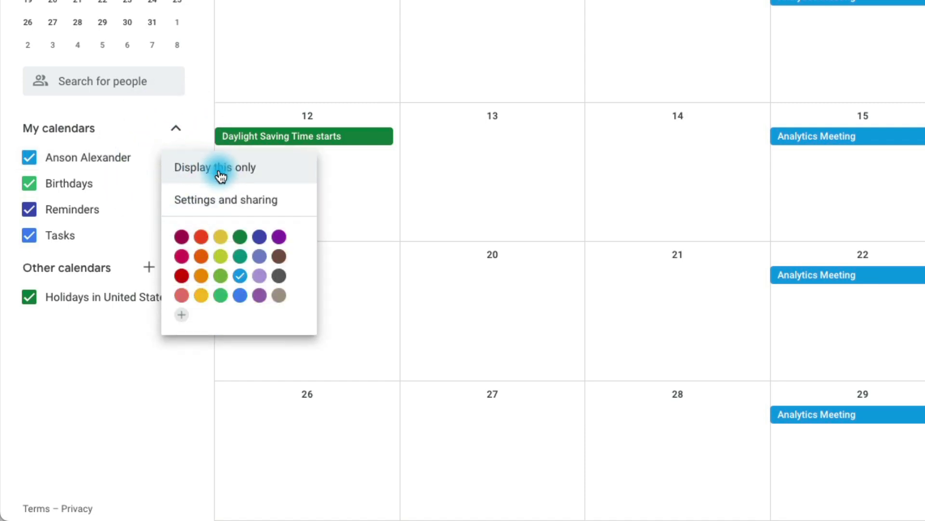
click(289, 202)
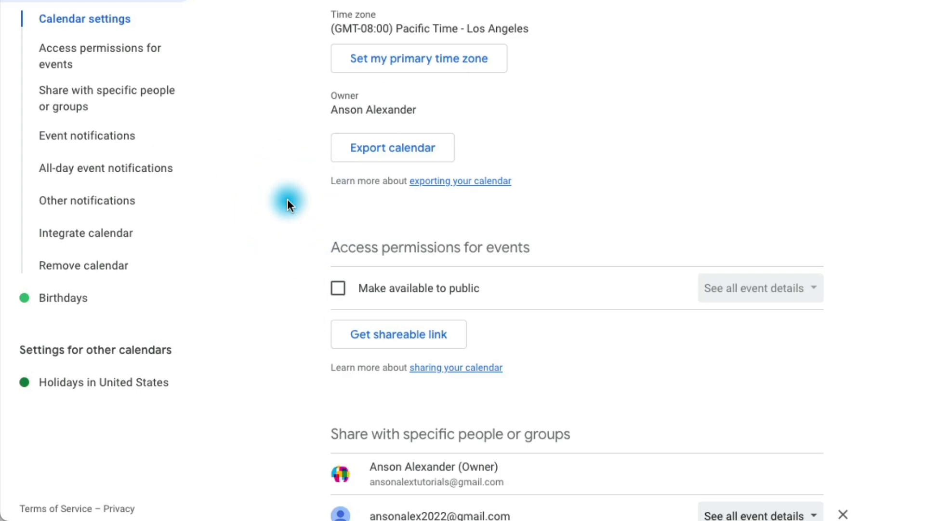
scroll(287, 202, down, 5)
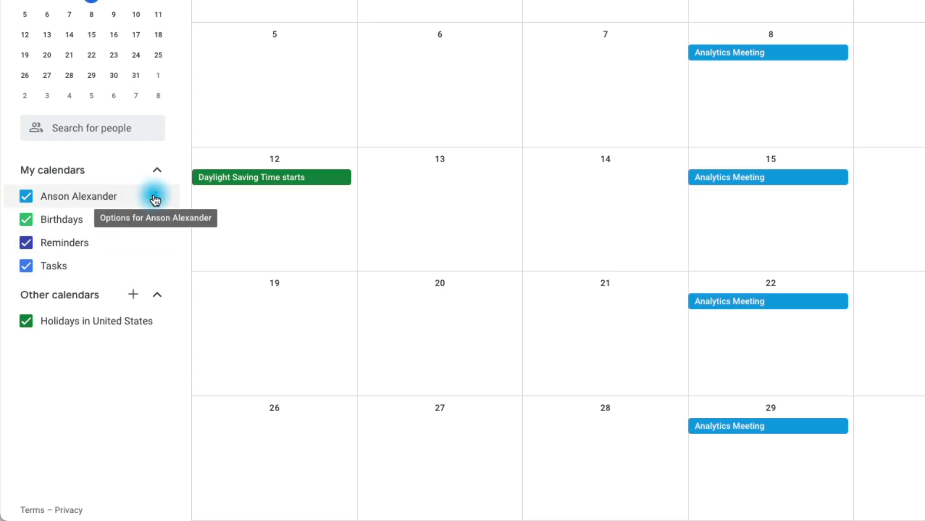
- Go to the personal calendar's Settings and sharing page and scroll down to Access permissions for events
click(155, 196)
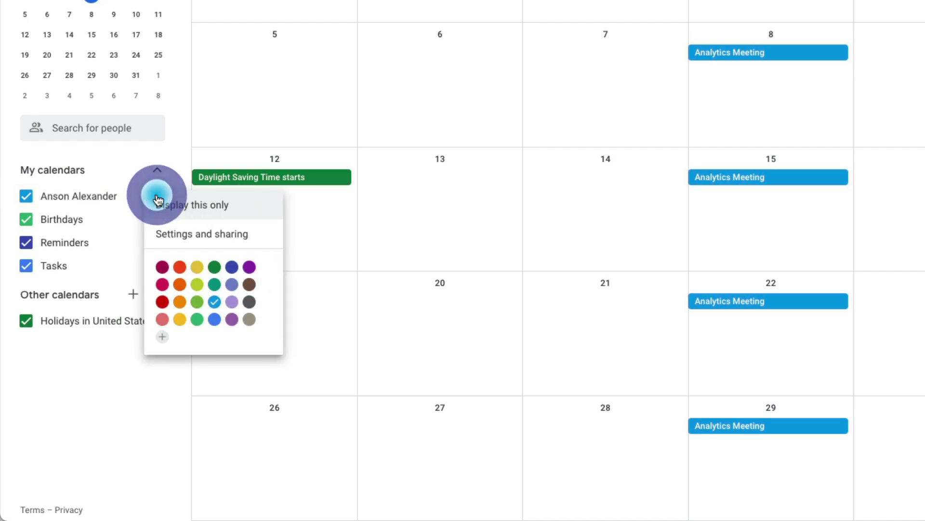
click(268, 241)
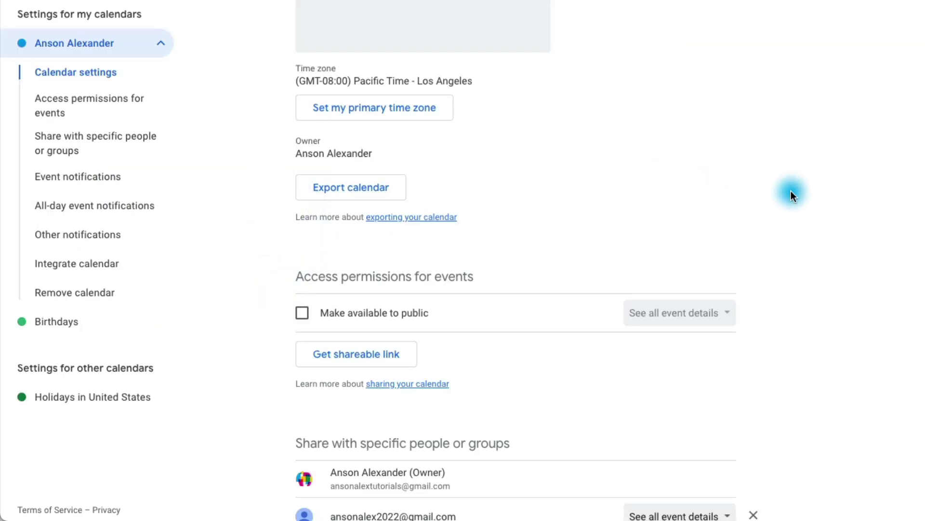
scroll(826, 197, down, 3)
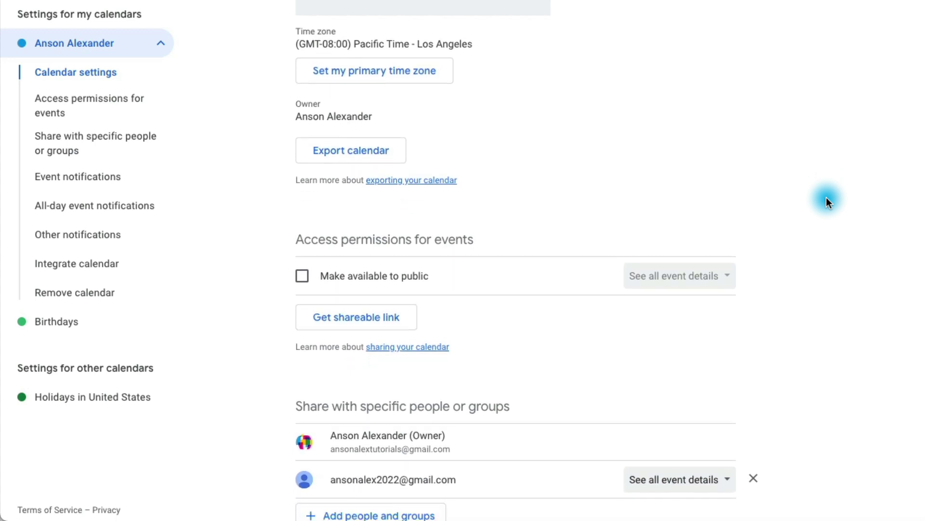
scroll(826, 197, down, 2)
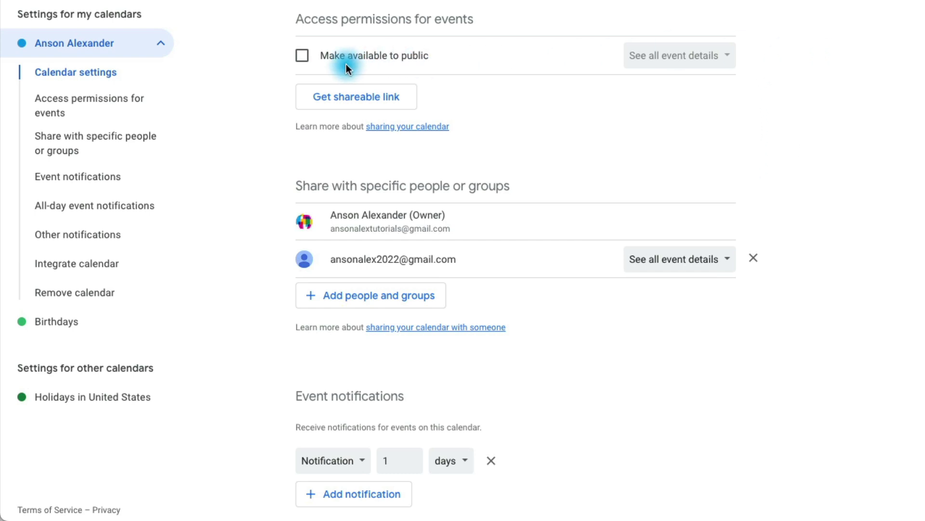
- Make the personal calendar public, accept the warning, and review the public event-details option
click(303, 57)
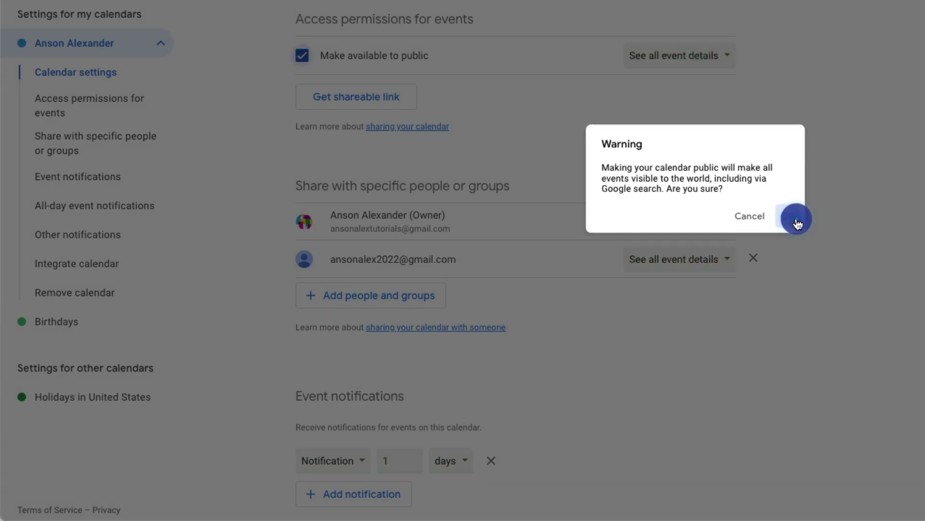
click(798, 220)
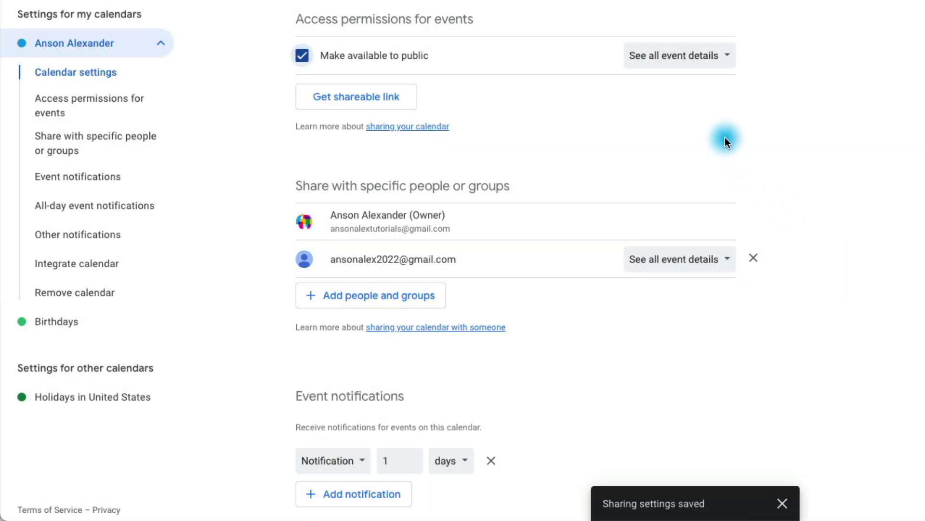
click(729, 55)
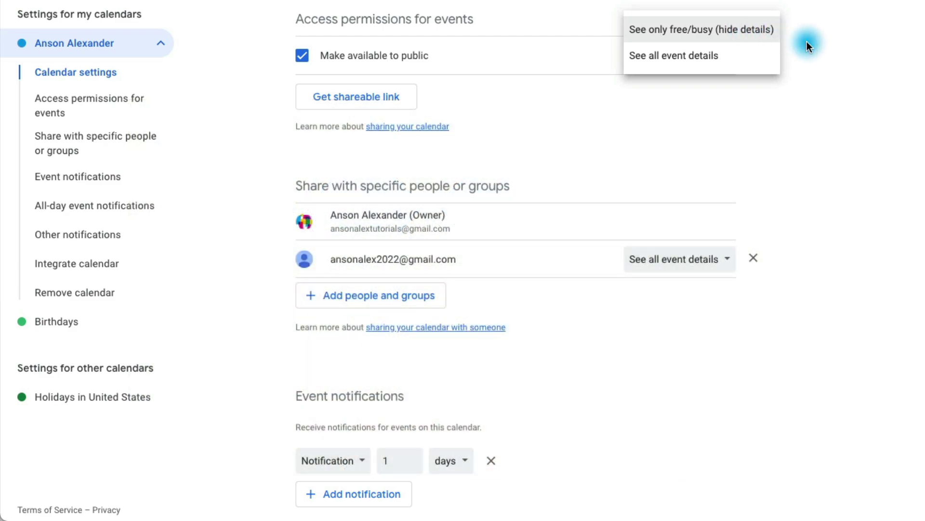
- Copy the calendar's shareable link to the clipboard and close the link window
click(823, 43)
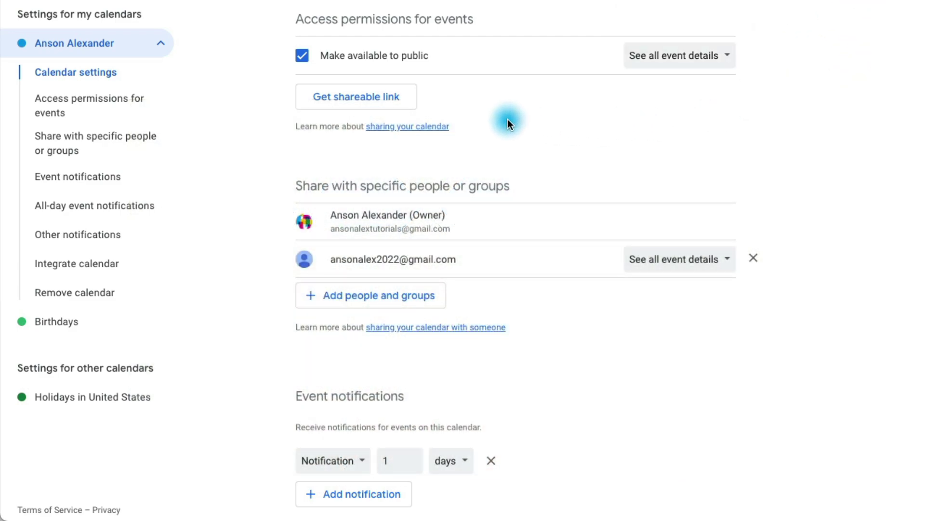
click(381, 106)
click(604, 195)
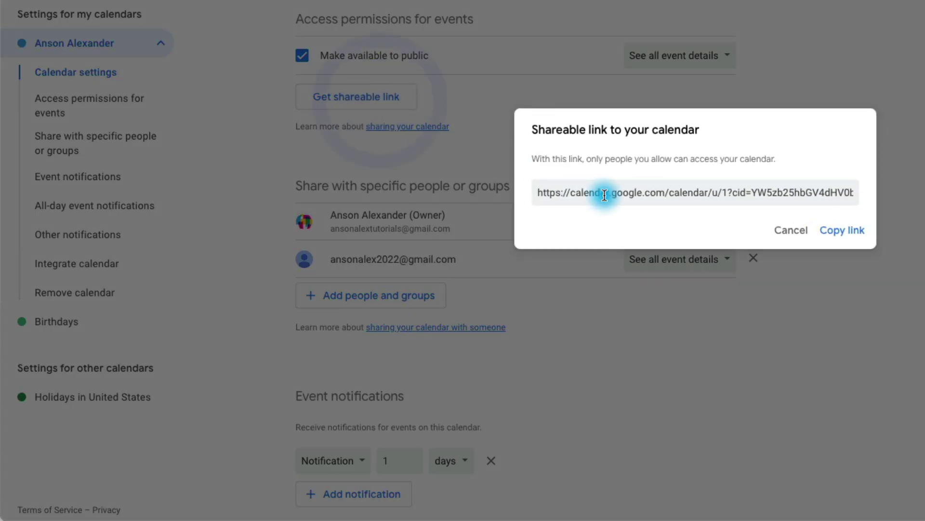
click(841, 230)
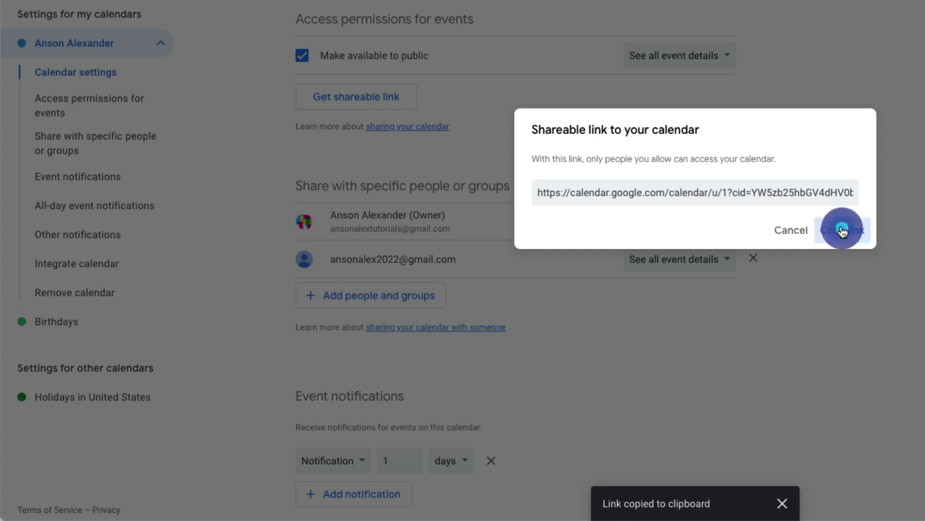
click(792, 231)
click(549, 96)
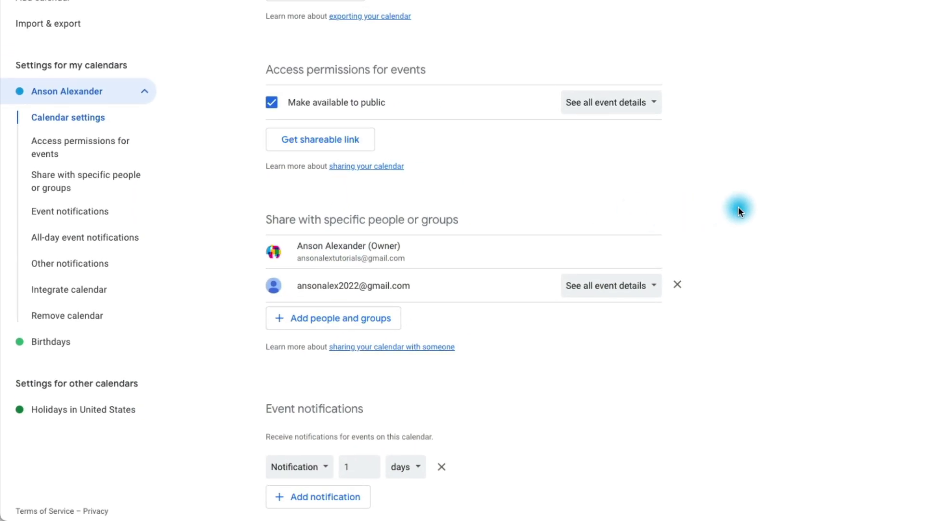
- Untick Make available to public so the personal calendar is private again
scroll(768, 212, down, 1)
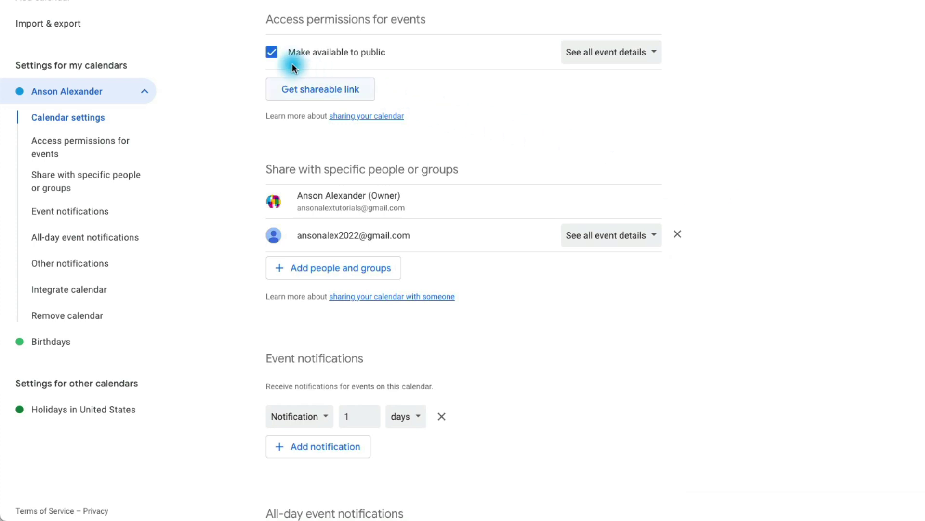
click(271, 52)
click(772, 166)
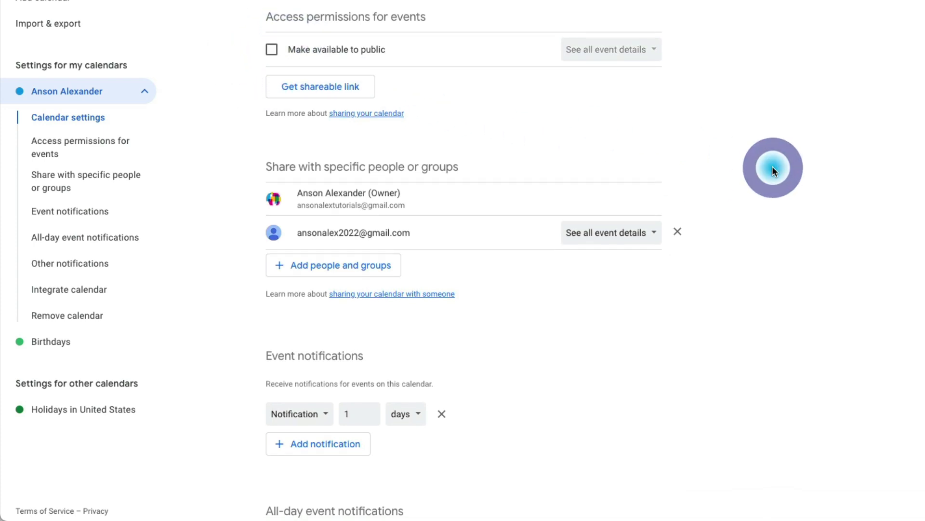
scroll(773, 166, down, 1)
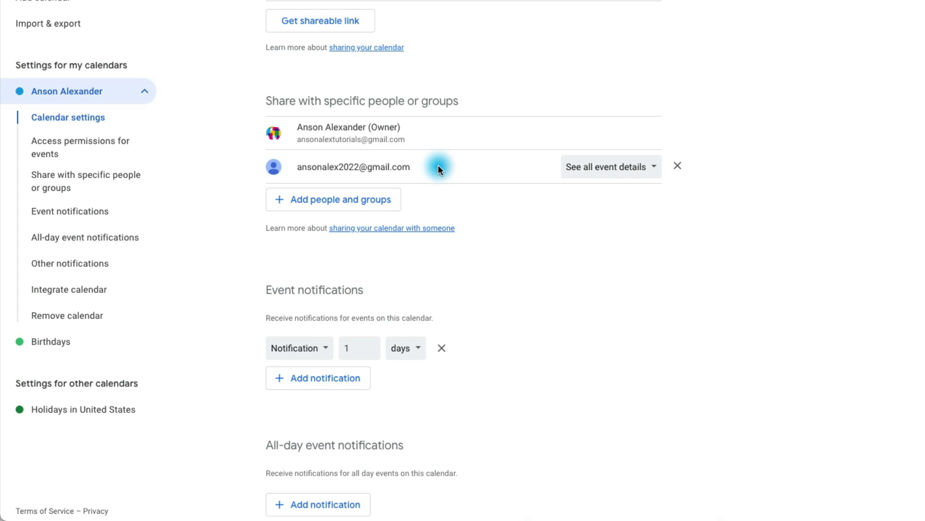
- Share the calendar with the recipient's Gmail address using 'Make changes and manage sharing' and send
click(379, 202)
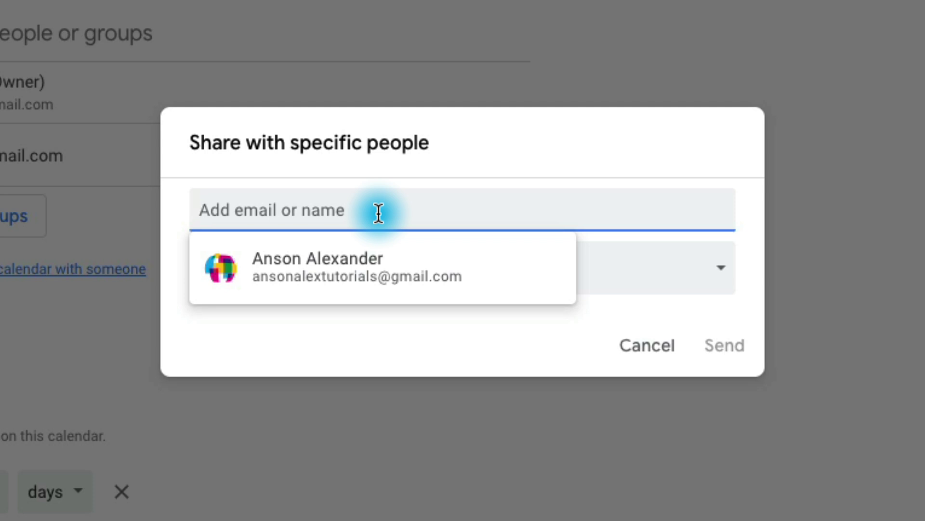
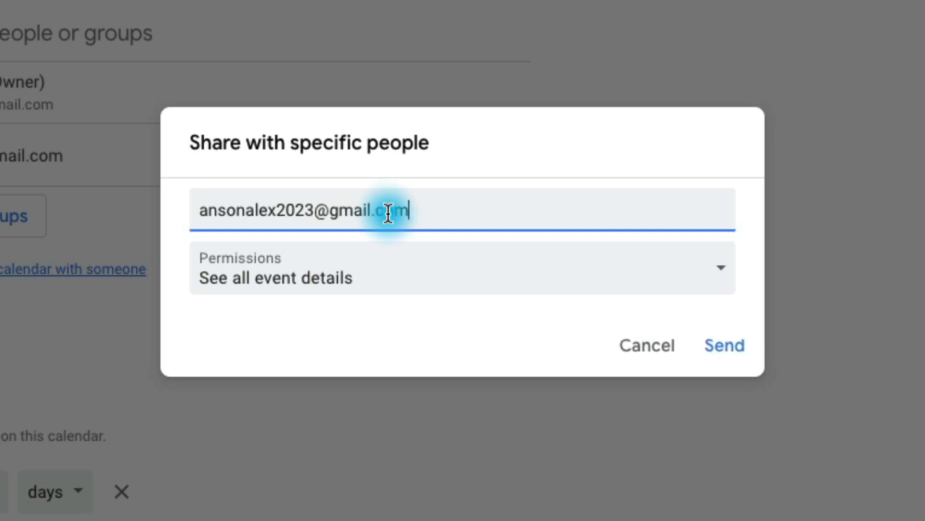
click(725, 275)
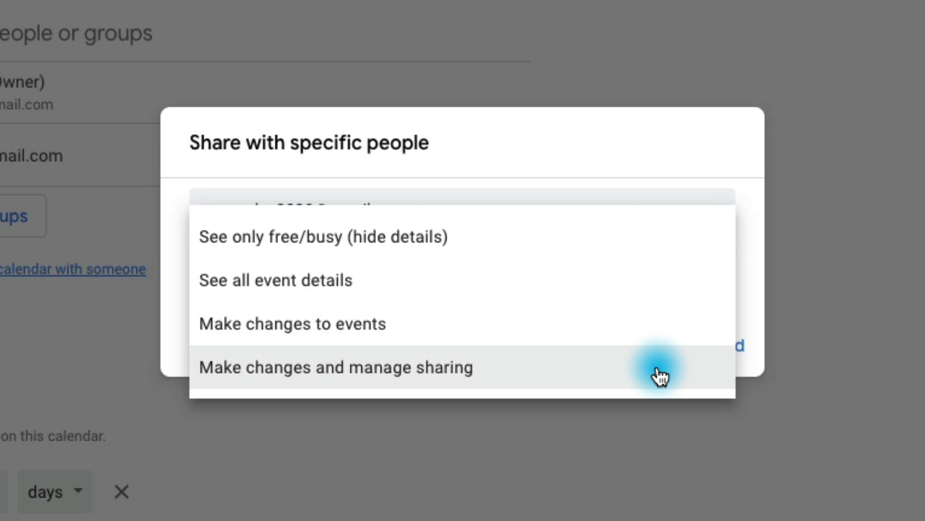
click(660, 376)
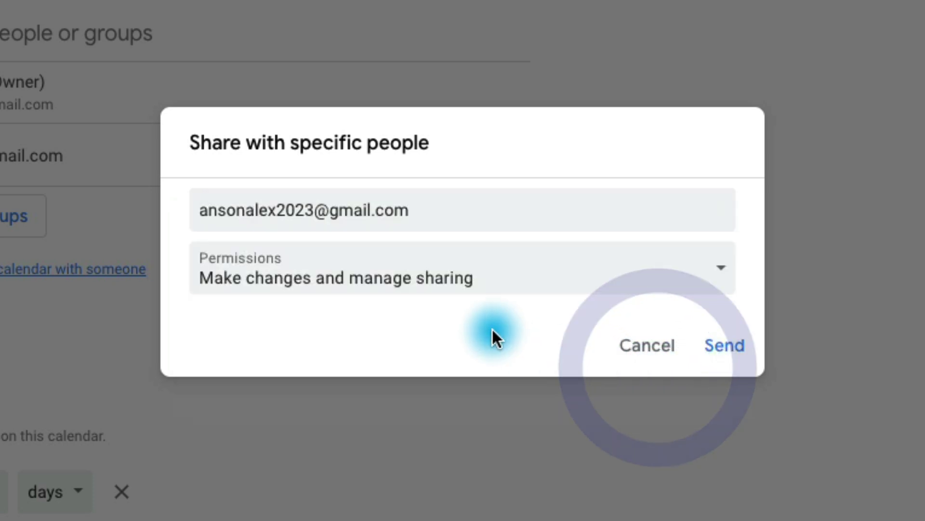
click(728, 347)
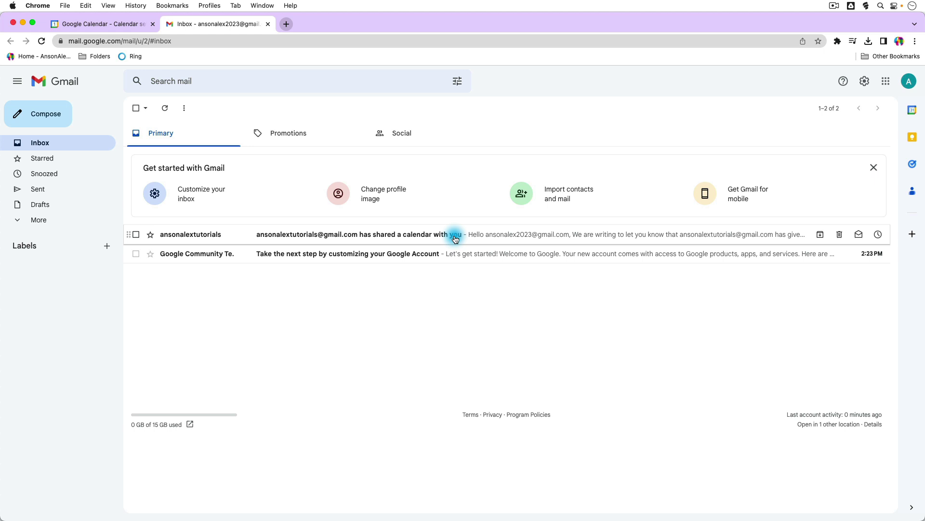
- Open the 'has shared a calendar with you' email and add the calendar from its link
click(456, 238)
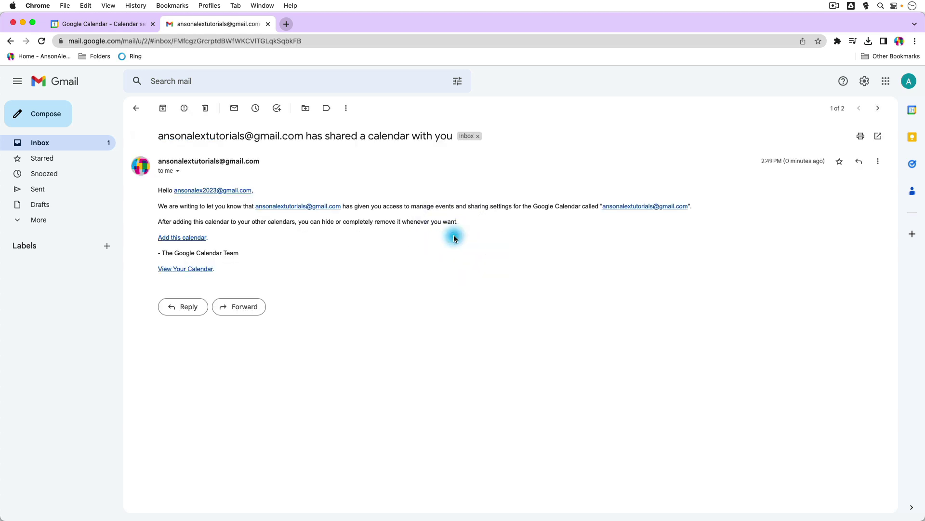
click(193, 239)
click(540, 318)
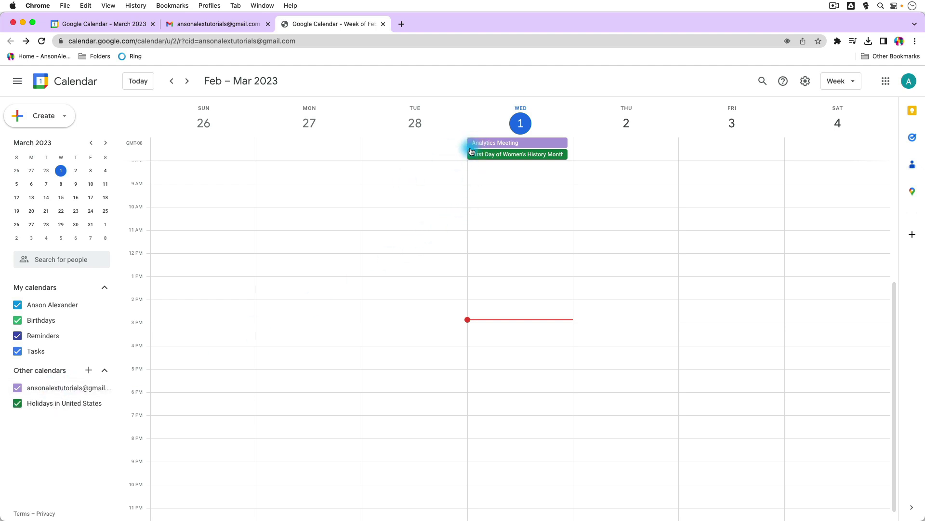
- Hide and re-show the shared calendar's Analytics Meeting, then unsubscribe from that calendar
click(19, 389)
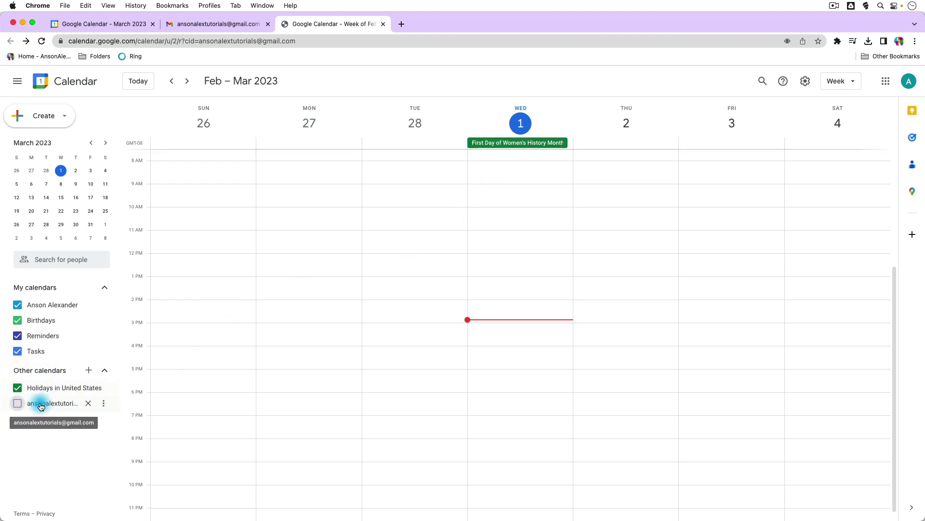
click(18, 406)
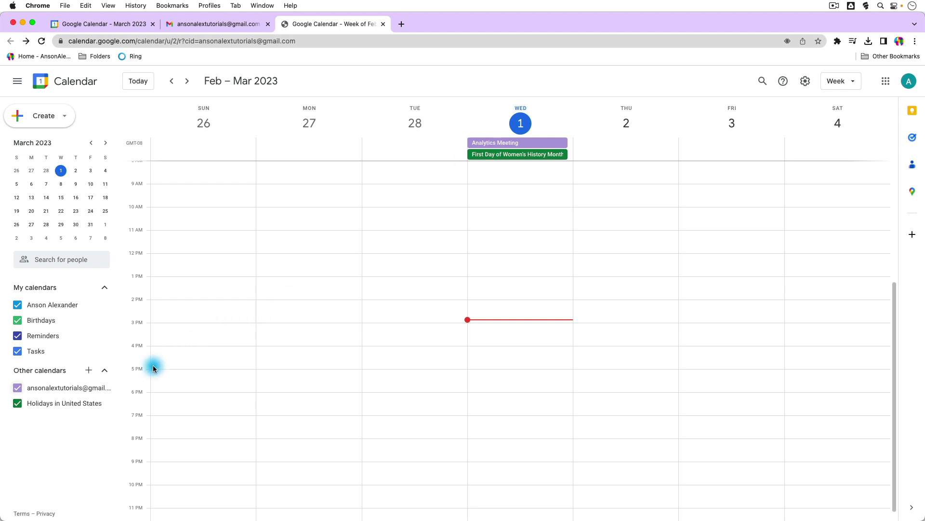
mouse_move(115, 389)
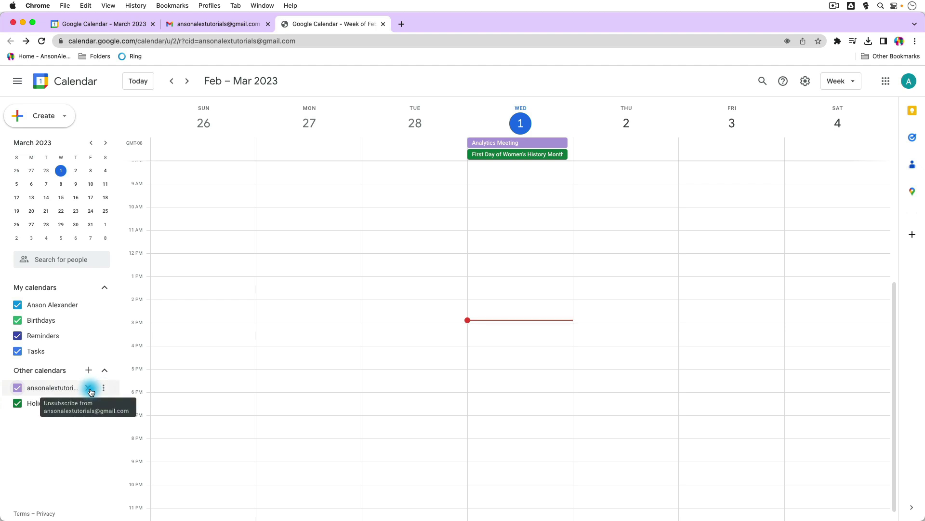
click(89, 388)
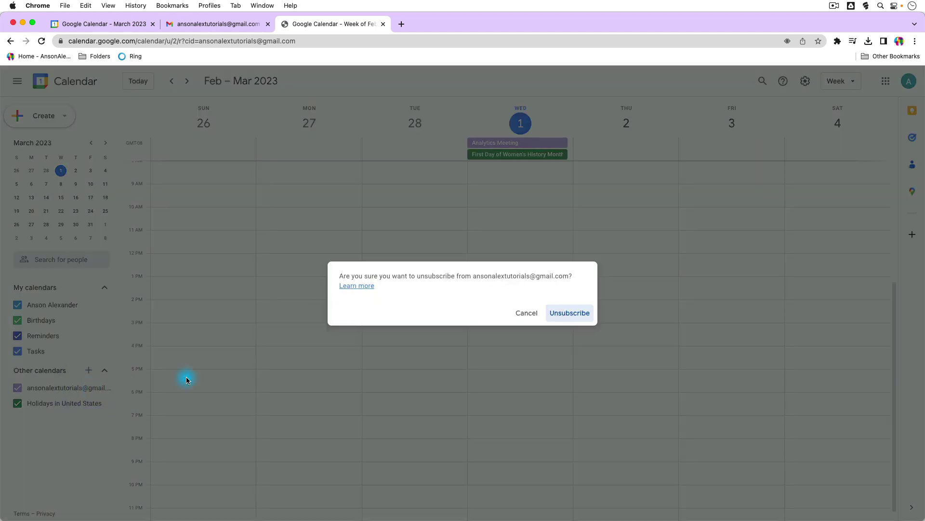
click(580, 317)
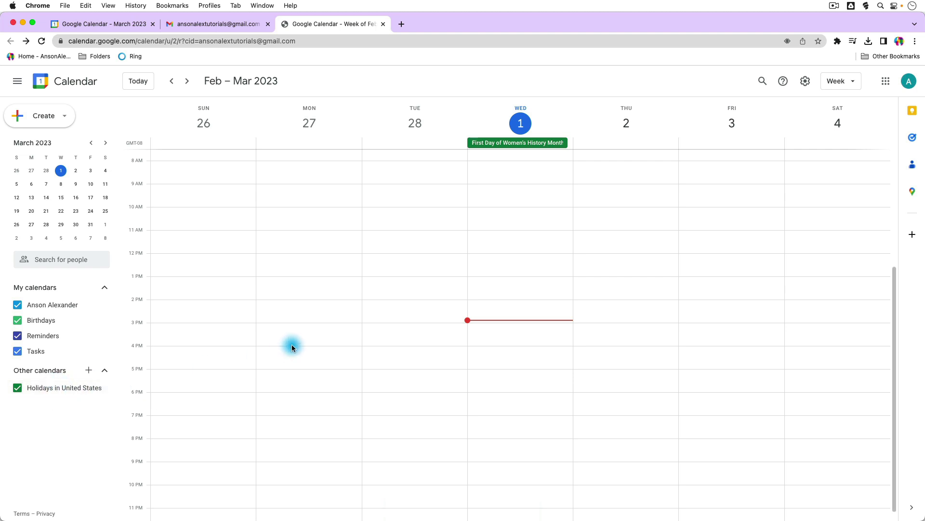
- Create a Monday, February 27, 1–2 pm event draft and set its availability to Free
click(299, 286)
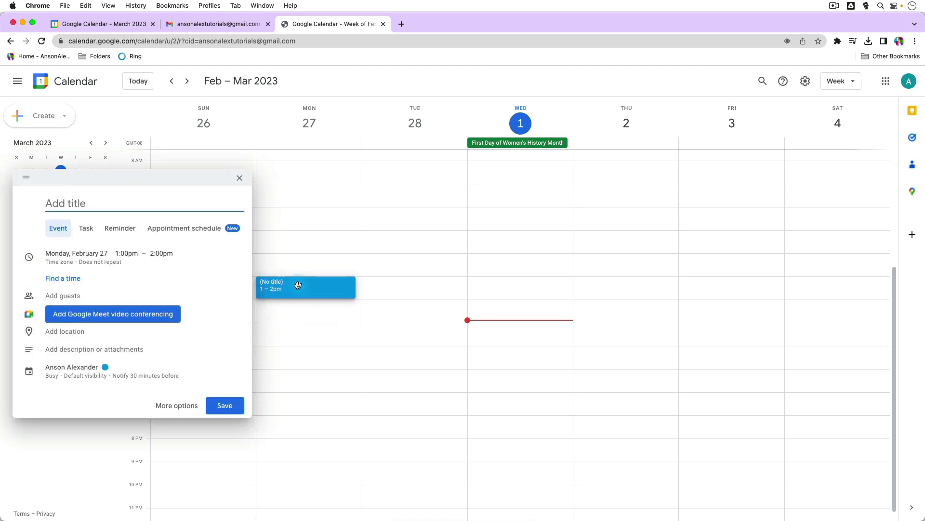
click(218, 285)
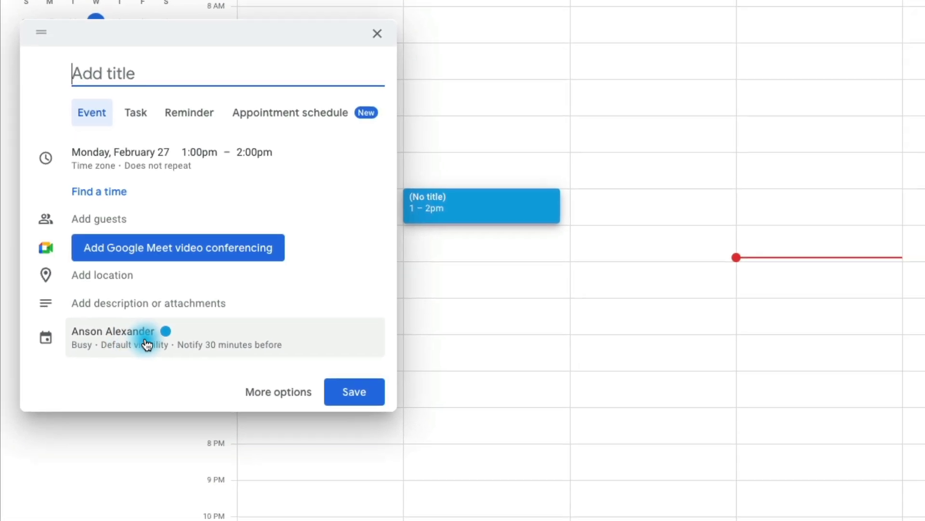
click(161, 392)
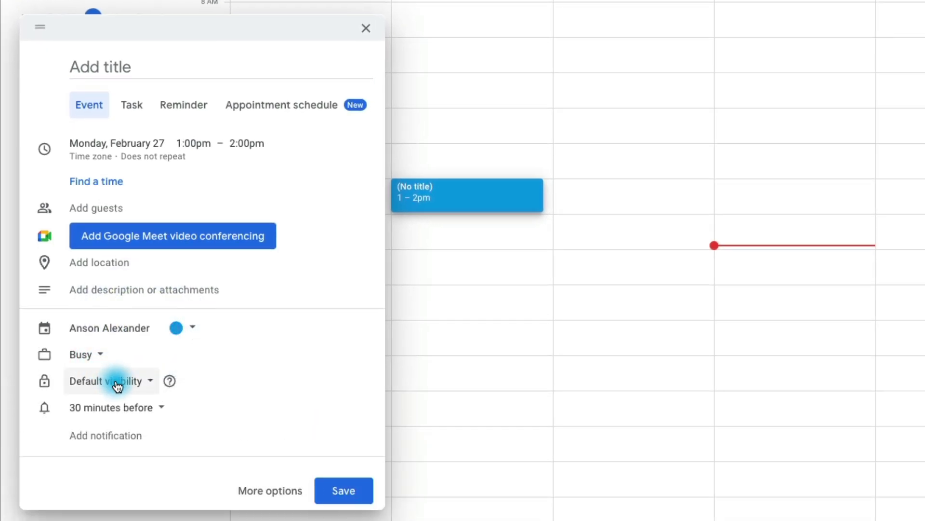
click(97, 362)
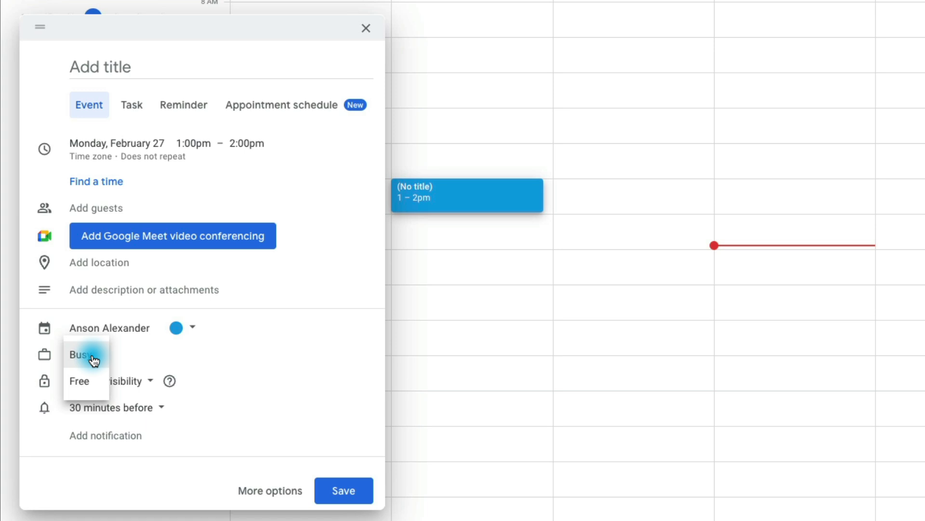
click(94, 361)
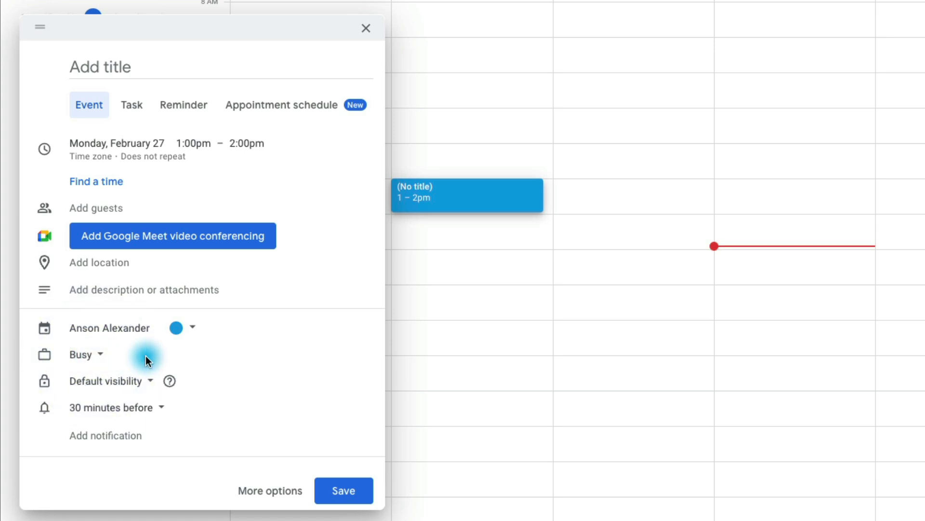
click(94, 355)
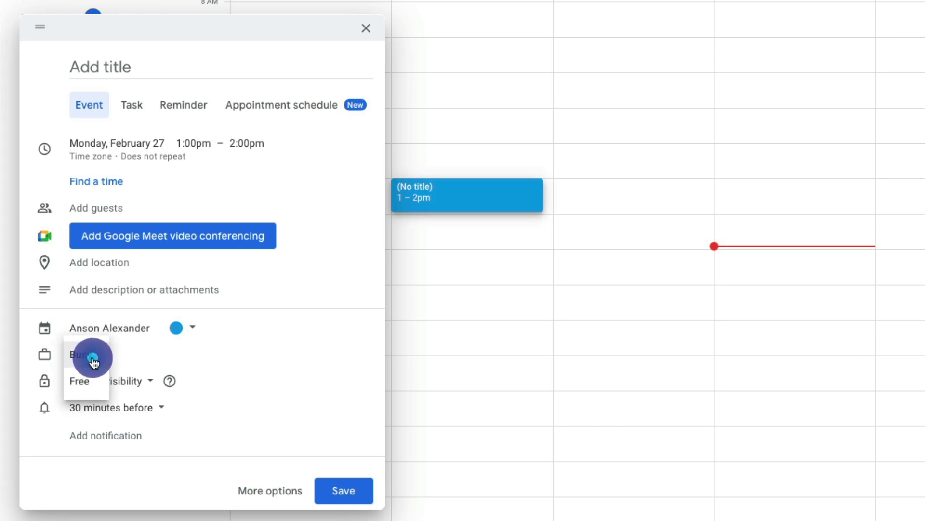
click(91, 382)
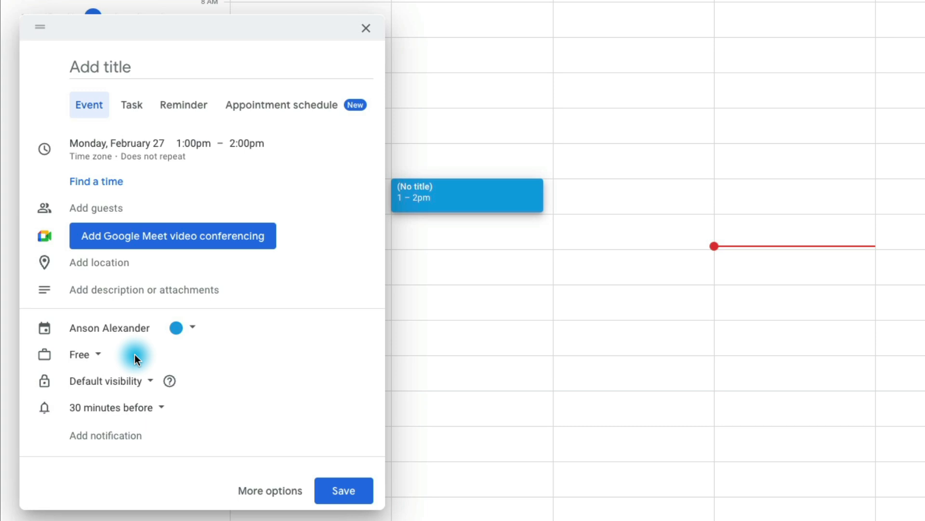
- Set the draft event's visibility to Private, then close and discard the unsaved draft
mouse_move(169, 382)
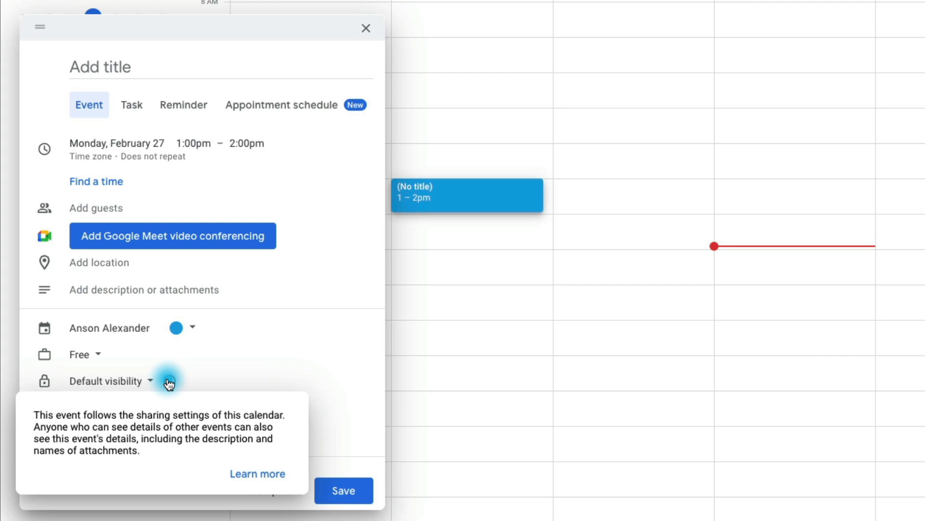
click(149, 383)
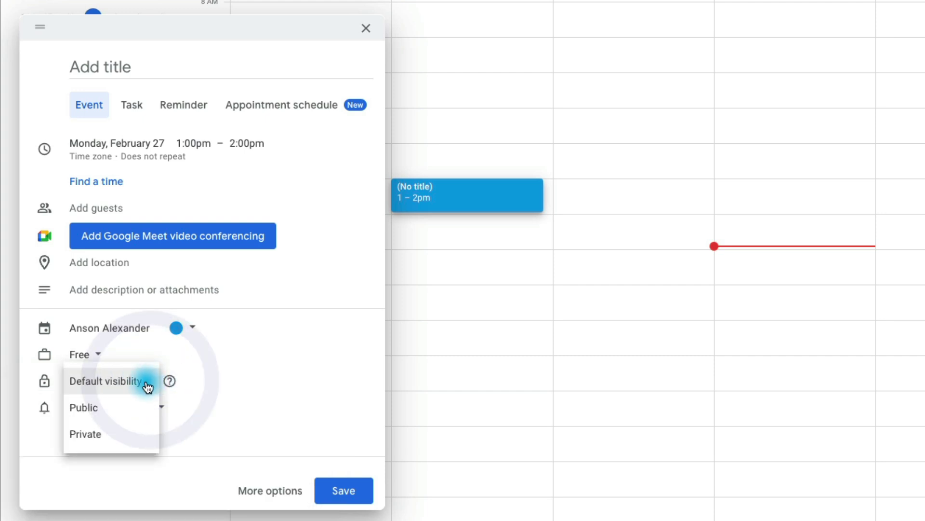
click(134, 435)
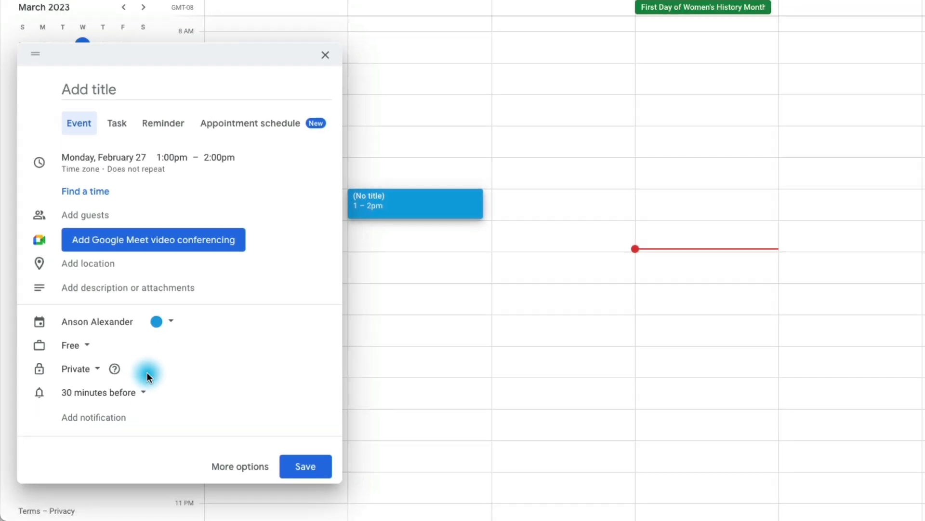
click(331, 57)
- Discard the unsaved draft event and open your own calendar's Settings and sharing page
click(692, 238)
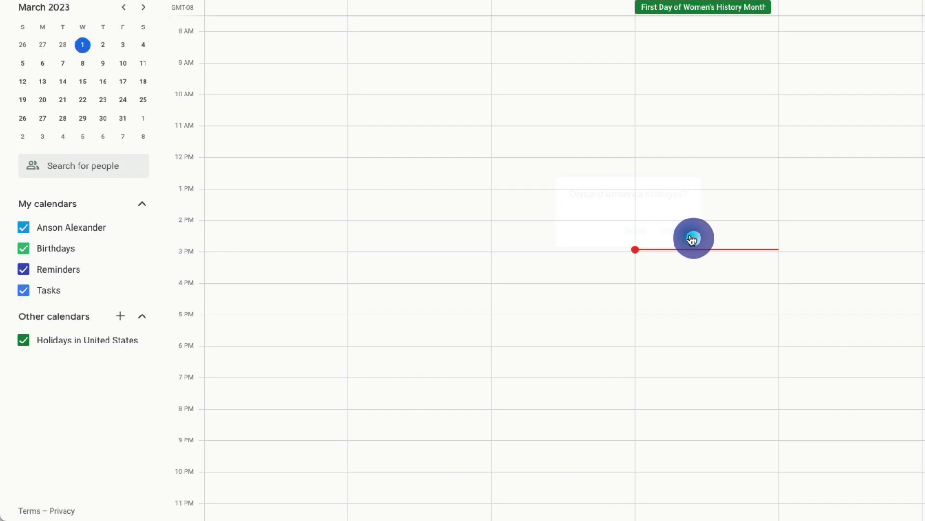
mouse_move(143, 231)
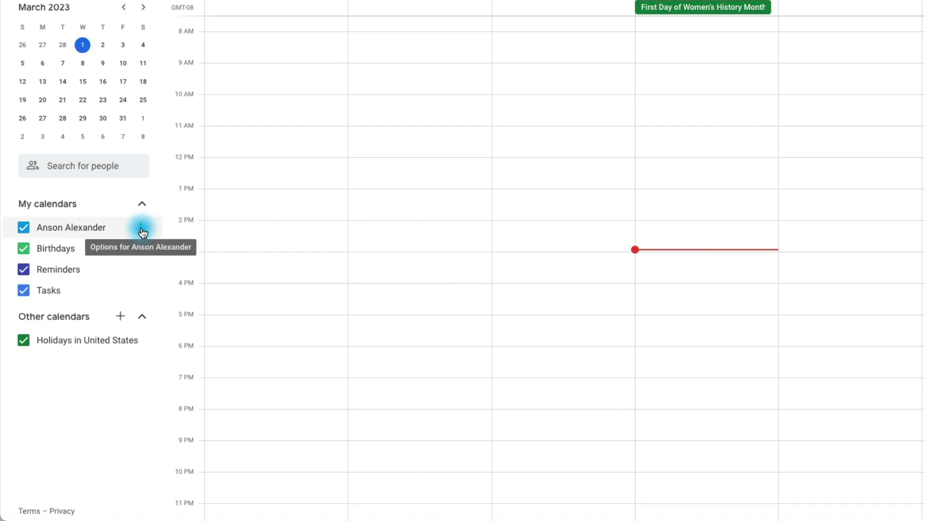
click(142, 229)
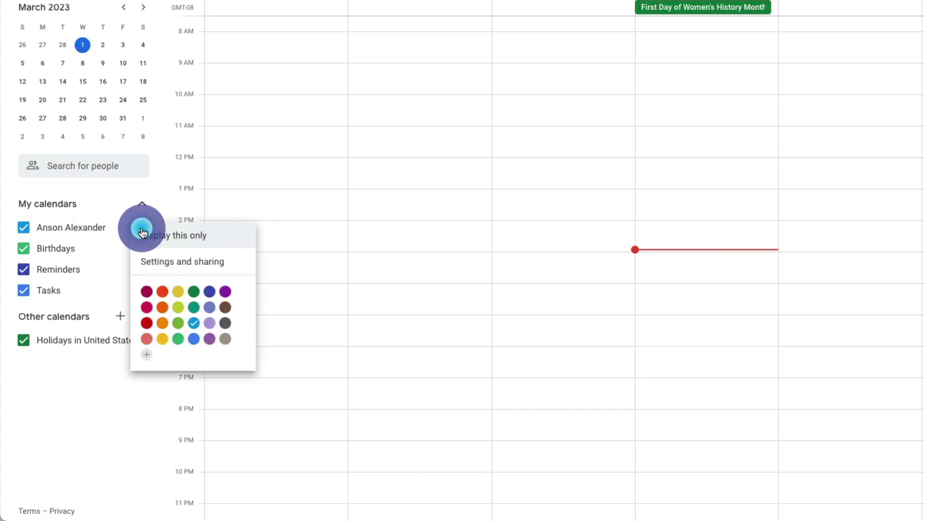
click(203, 263)
scroll(778, 262, down, 3)
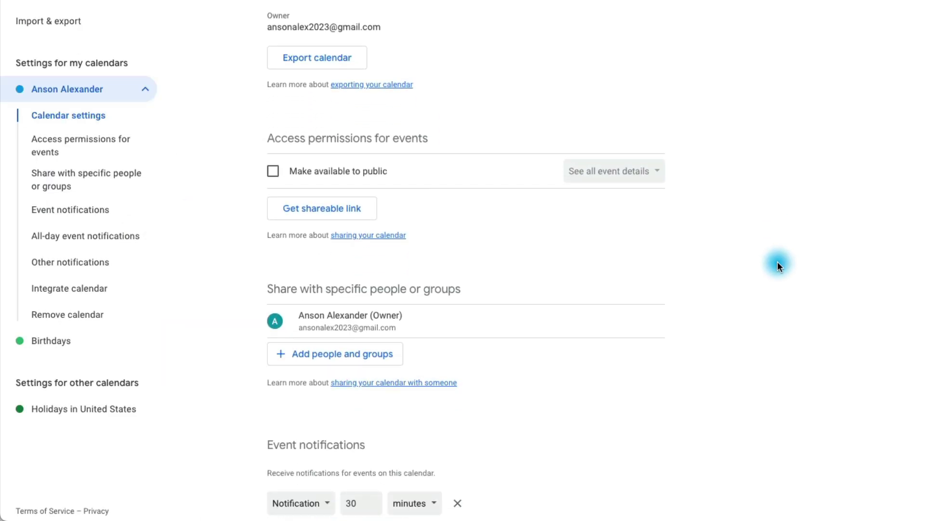